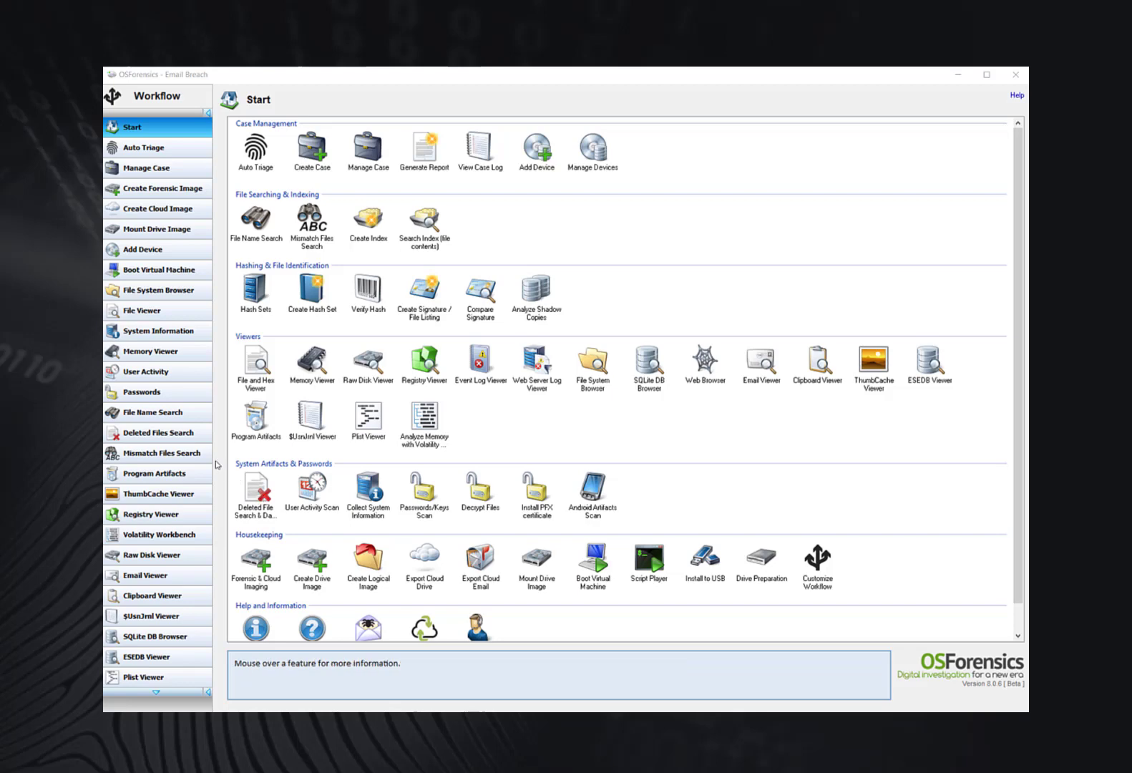
Start a Deleted Files Search with disk \\PhysicalDrive1: Partition 3, drive C (953.27GB NTFS), selected.
click(166, 433)
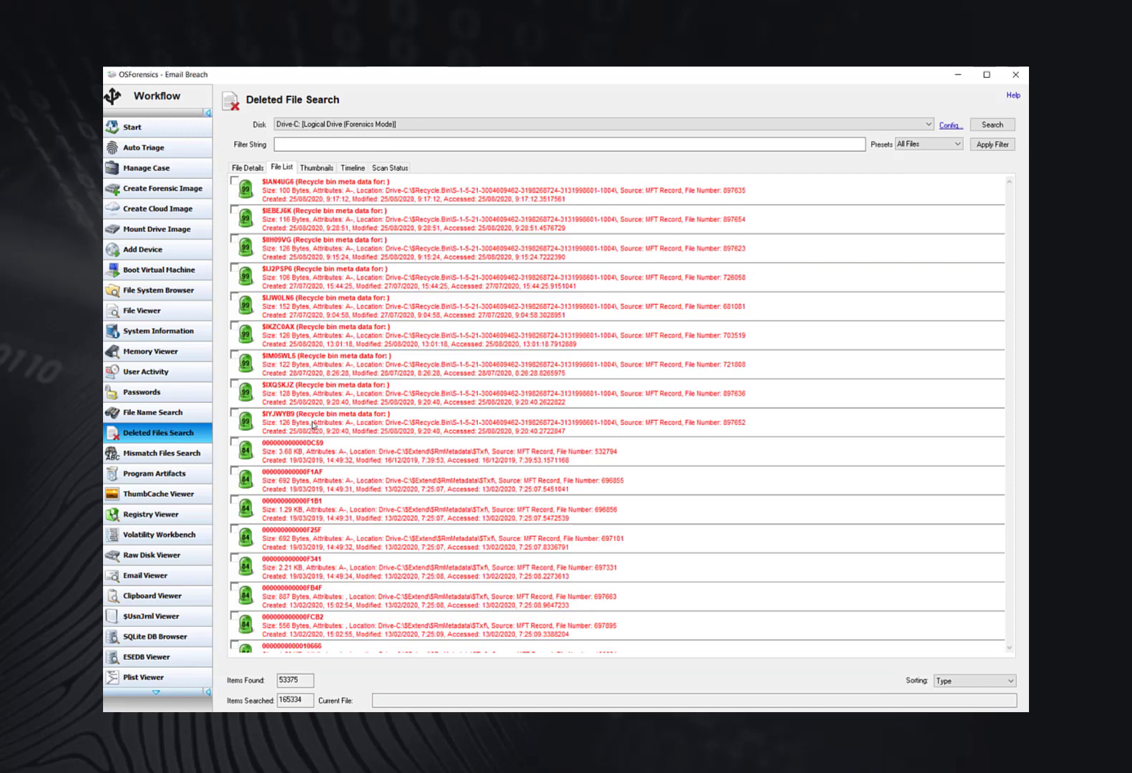
click(926, 128)
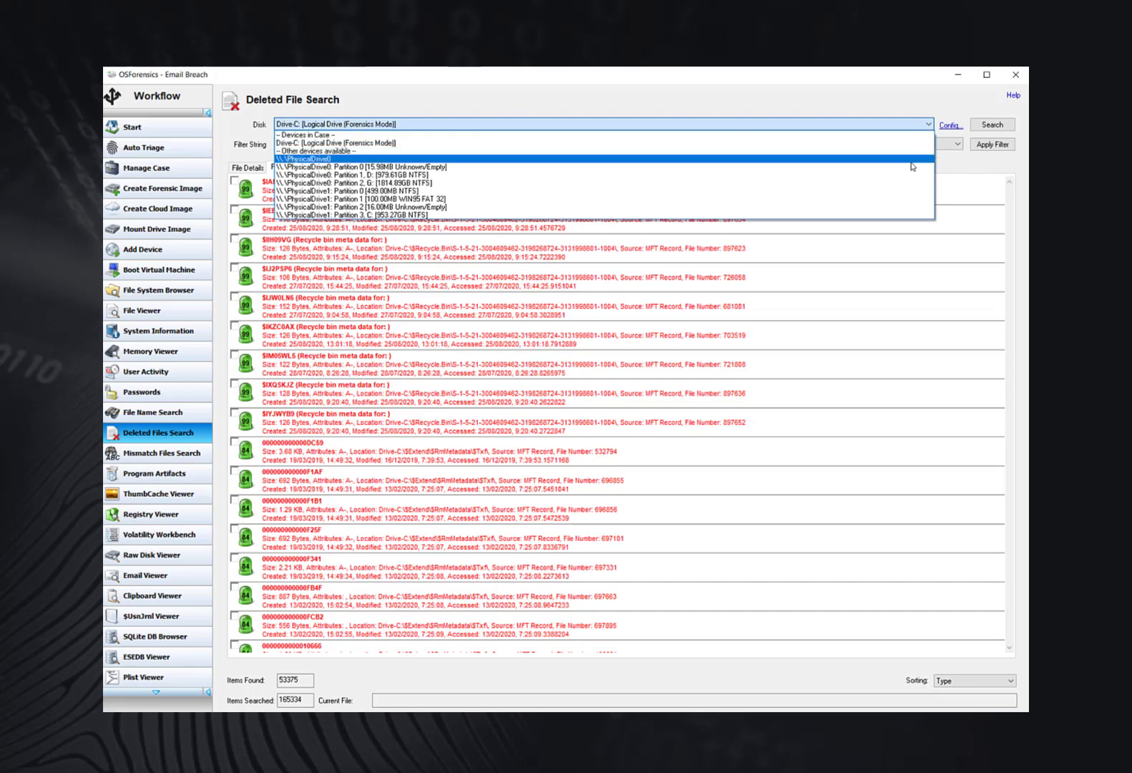
click(895, 215)
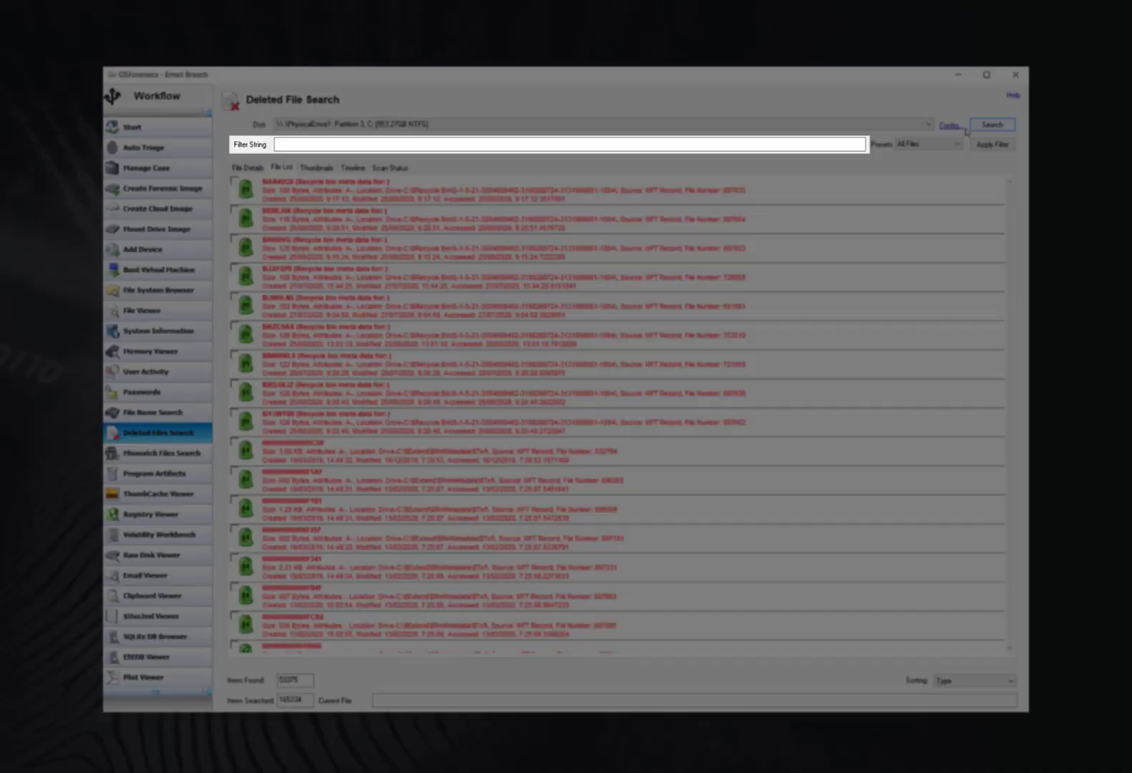
click(313, 143)
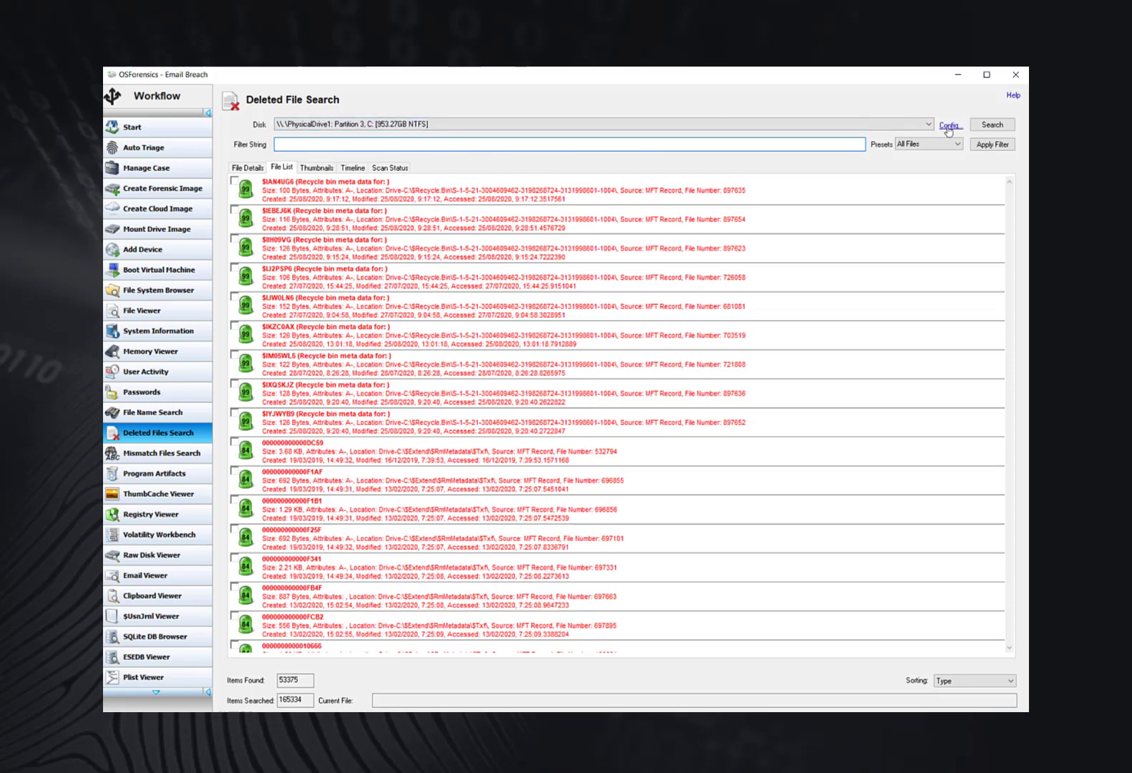
Open the Deleted File Search Configuration from the Config link beside the Disk dropdown.
click(948, 127)
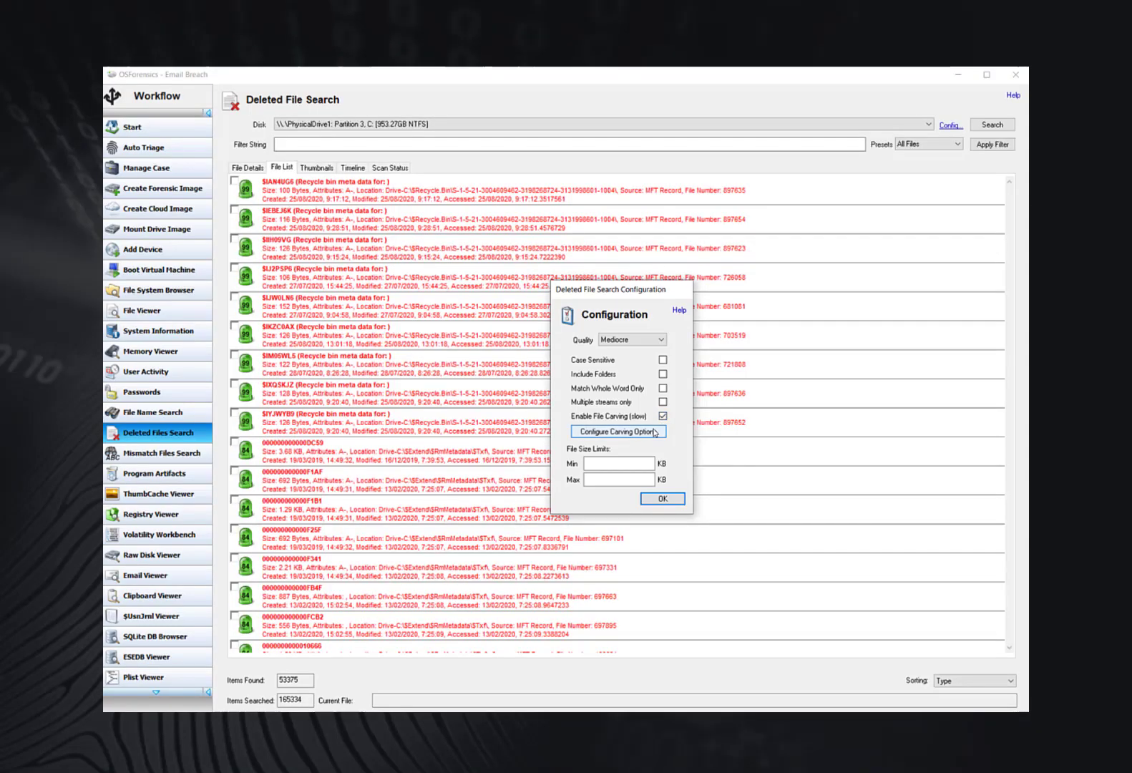
In the file carving options, turn off 'Only scan on sector bounds'.
click(630, 431)
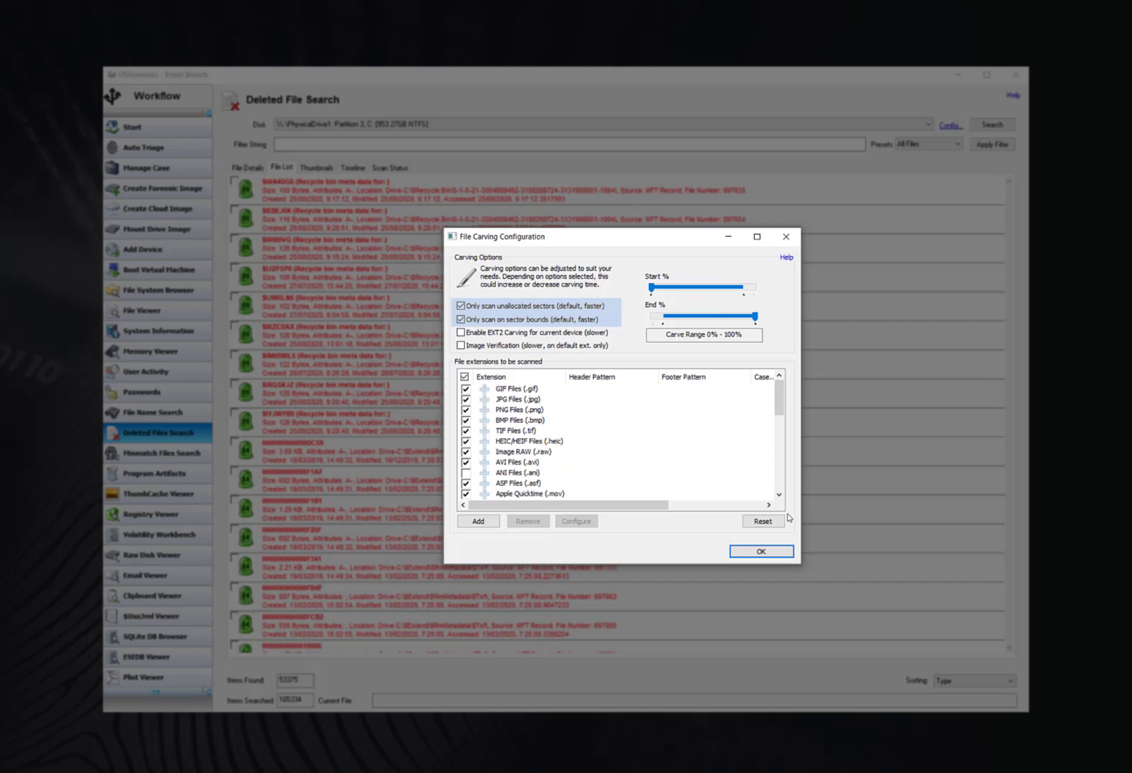
click(460, 319)
Turn off 'Only scan unallocated sectors' and confirm the File Carving Configuration with OK.
click(460, 305)
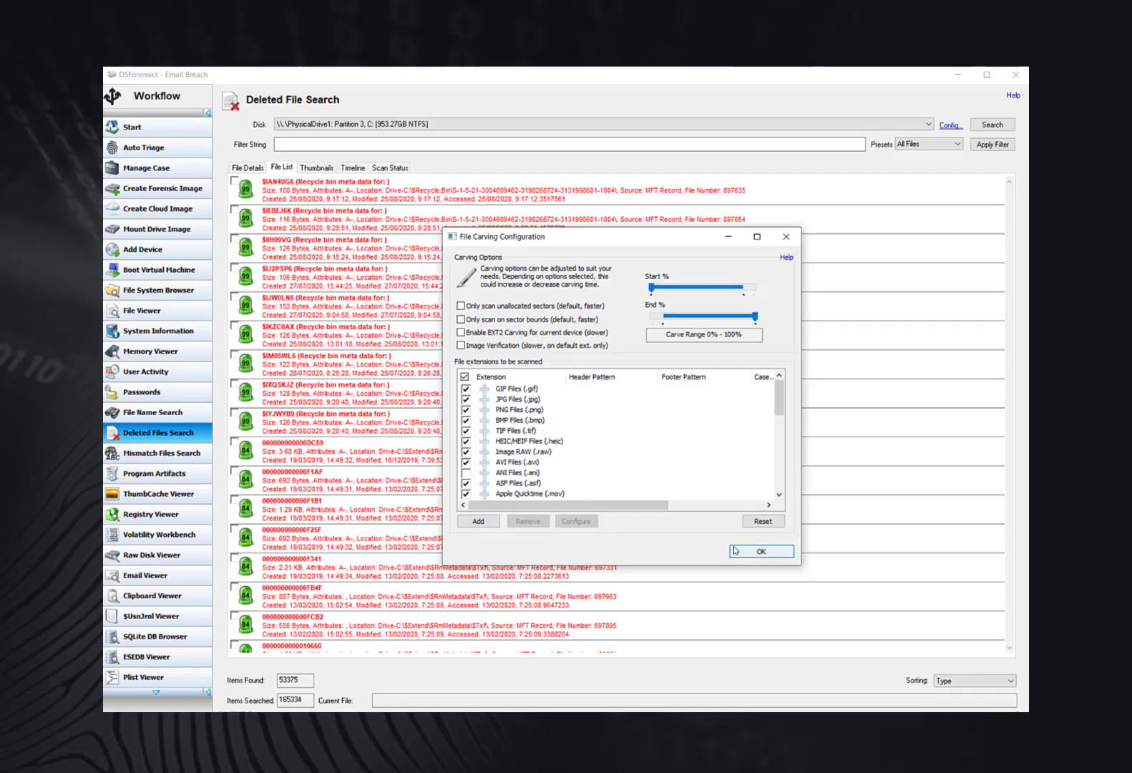
click(735, 550)
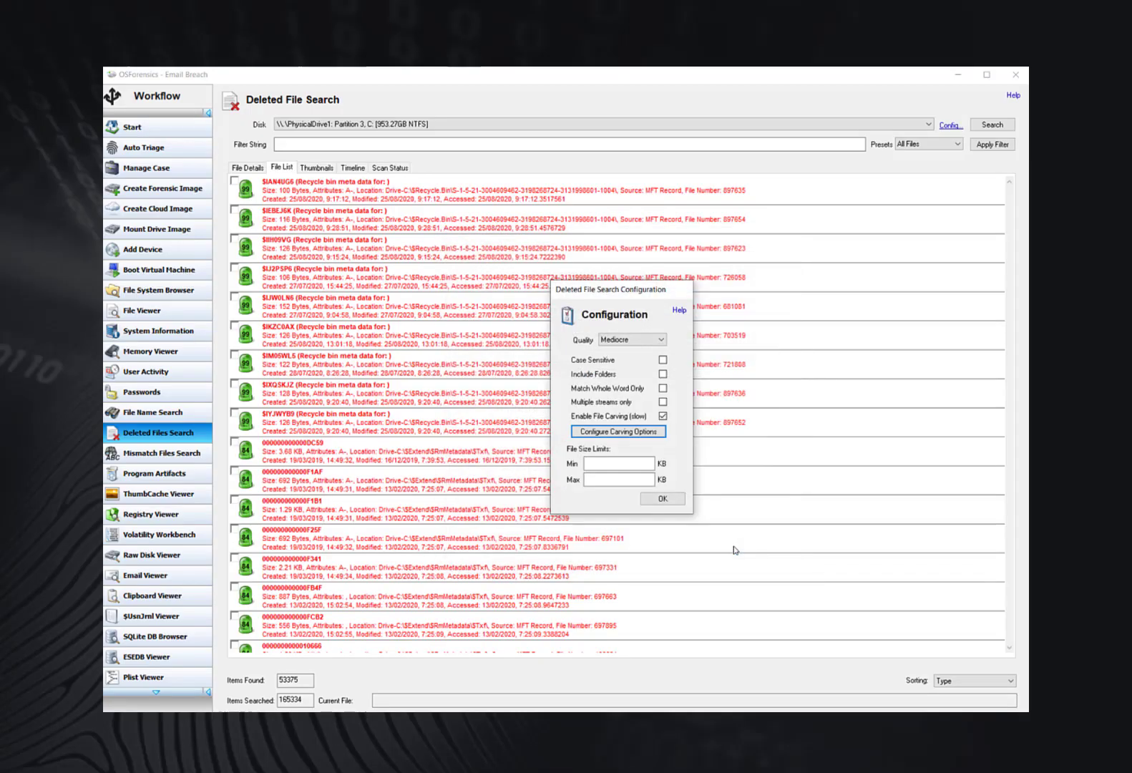
Accept the search configuration and rerun the search on drive C, getting 53417 items, then show the File List.
click(674, 500)
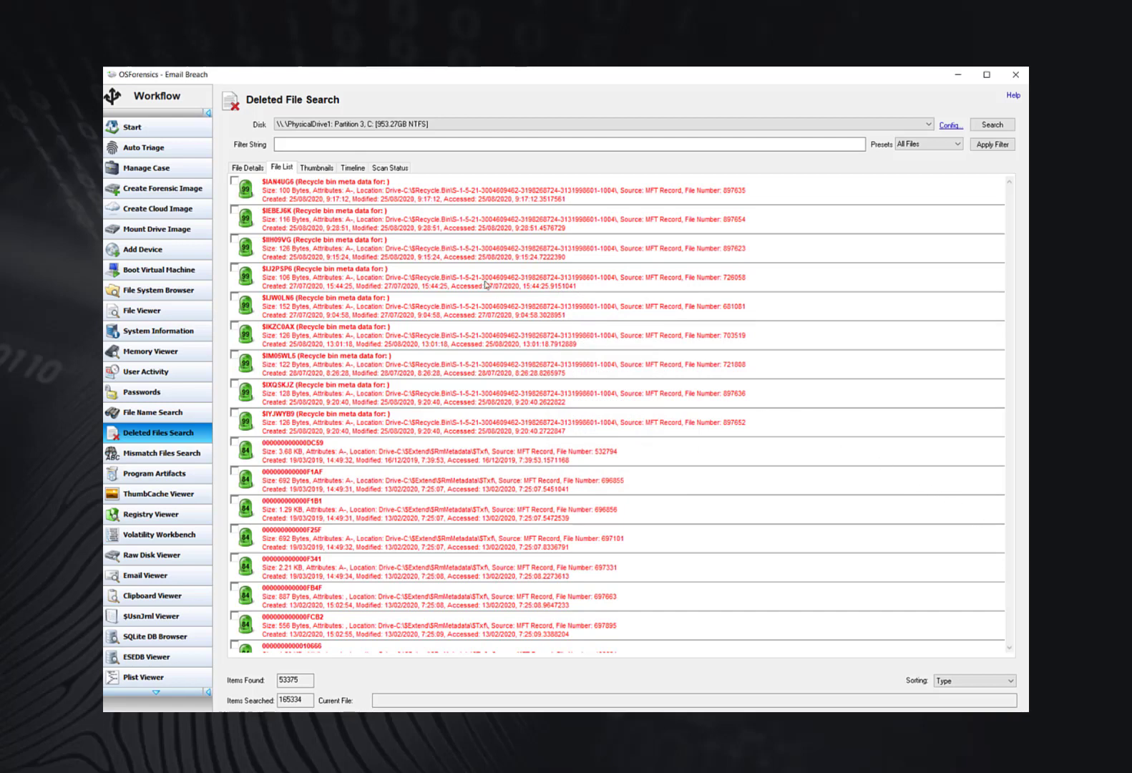
click(248, 167)
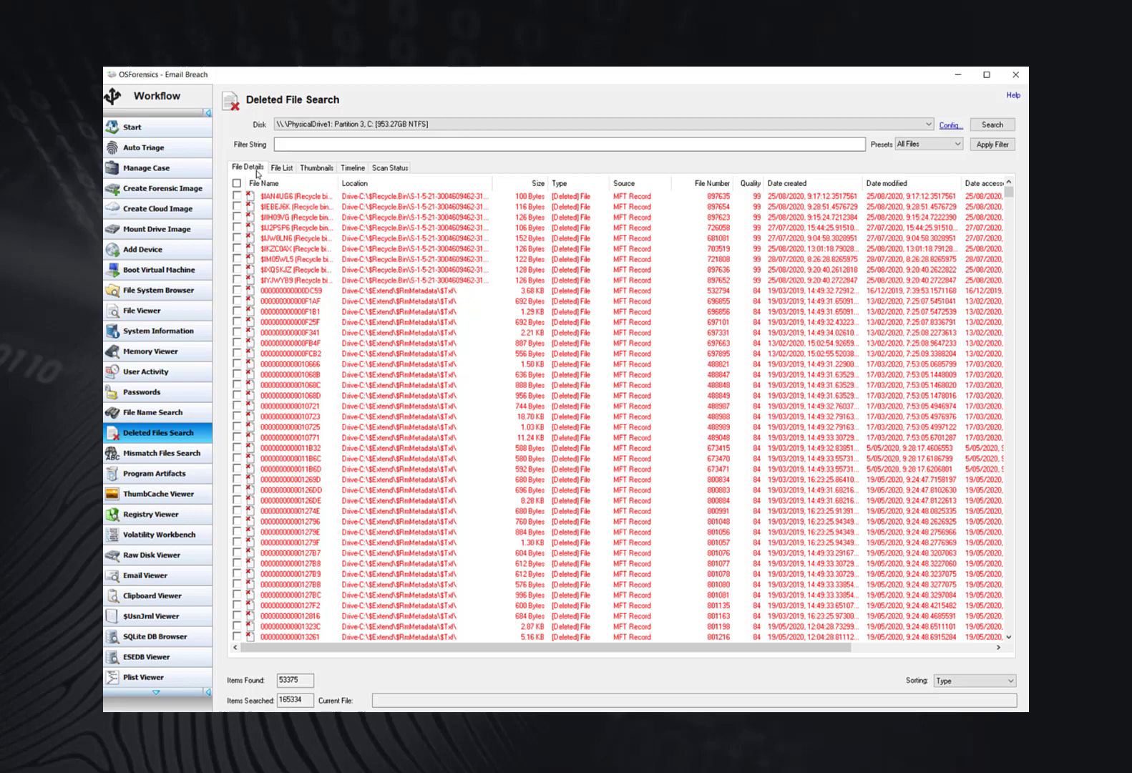
click(280, 169)
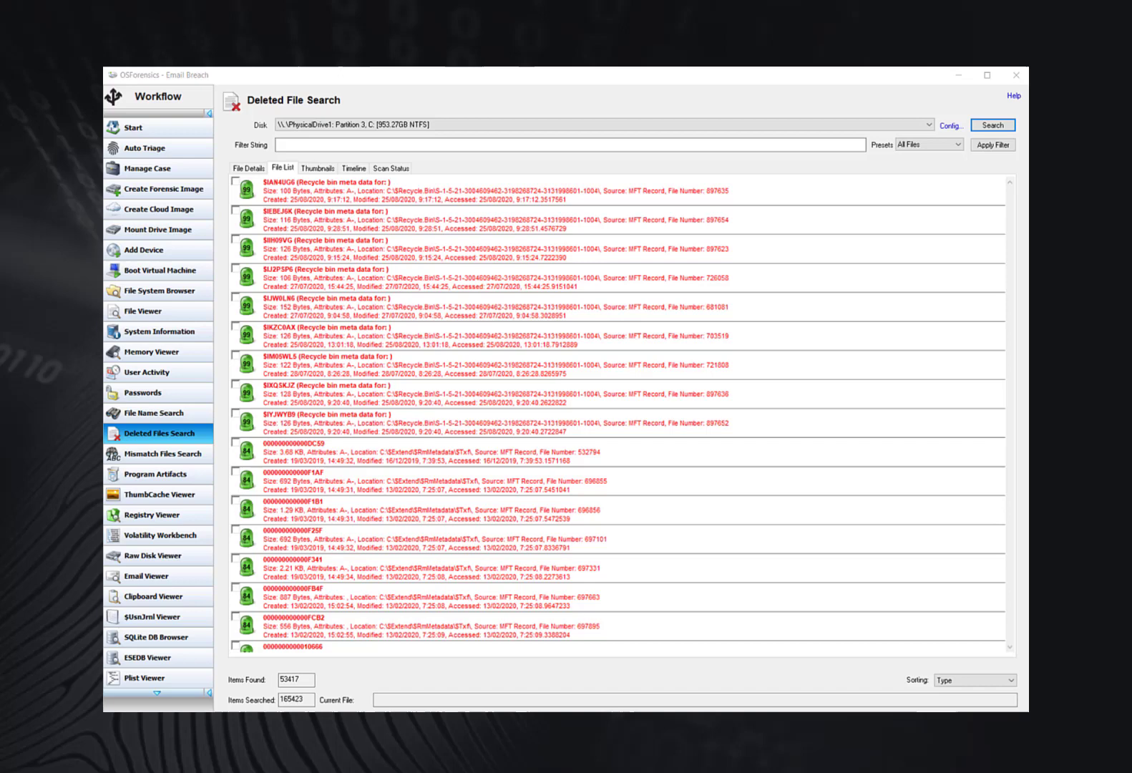
Display the 53417 deleted-file results, mostly carved files, as a thumbnail grid.
click(318, 168)
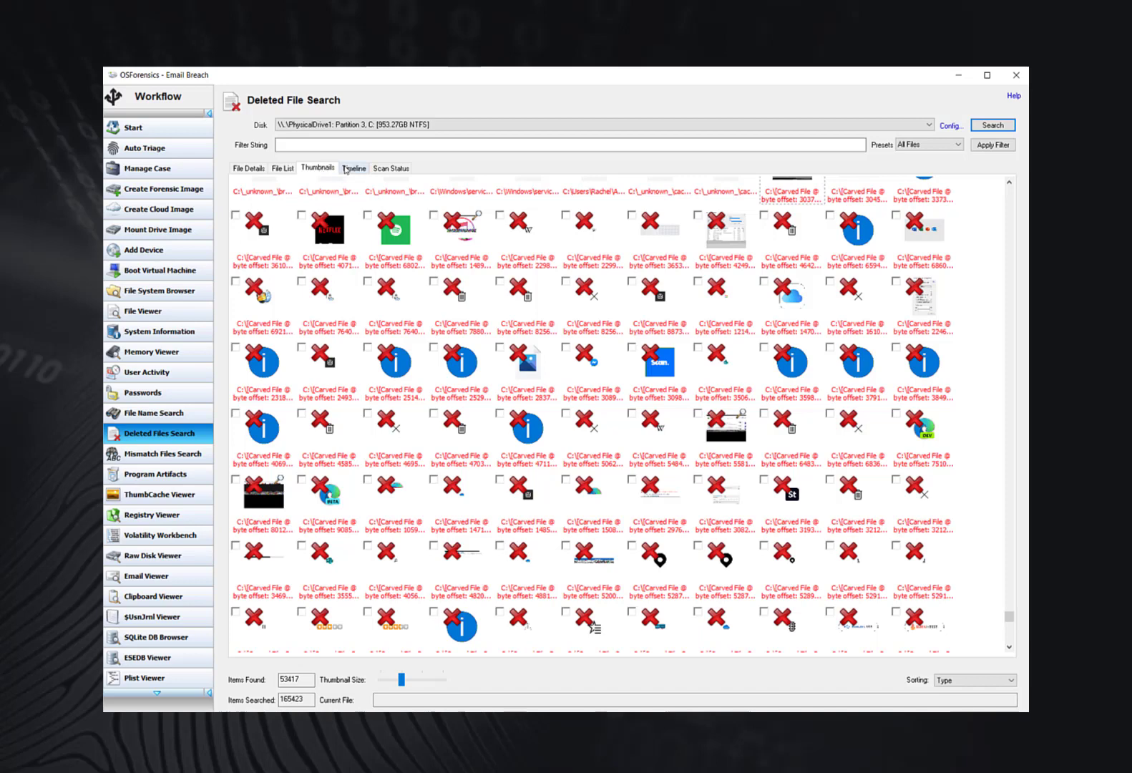
Drill the results timeline from 2020 down to June 2020 by day, then open the Sorting options.
click(347, 169)
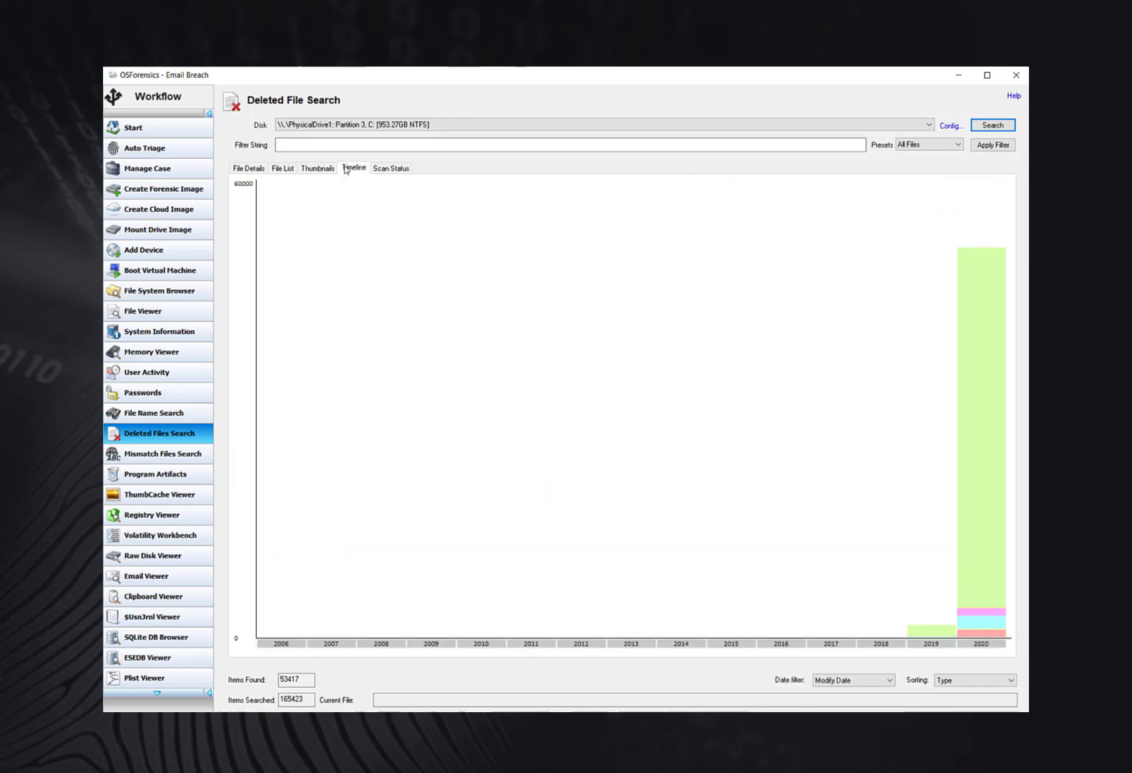
mouse_move(977, 501)
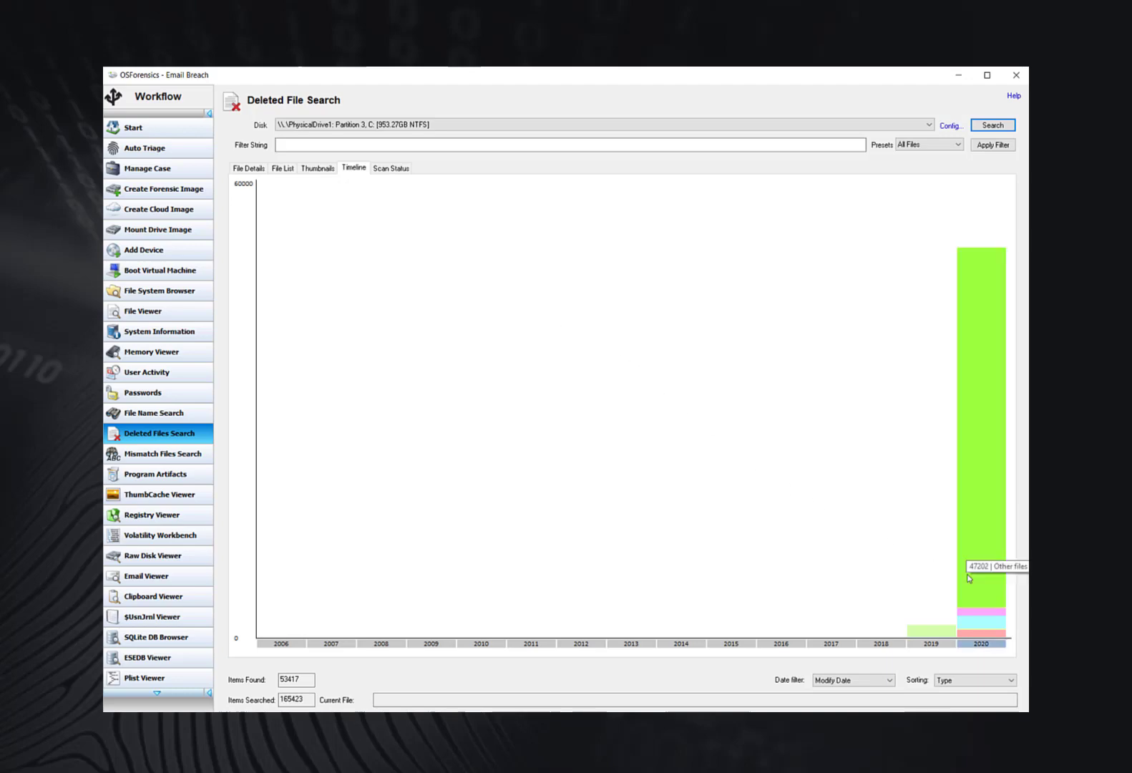
click(977, 580)
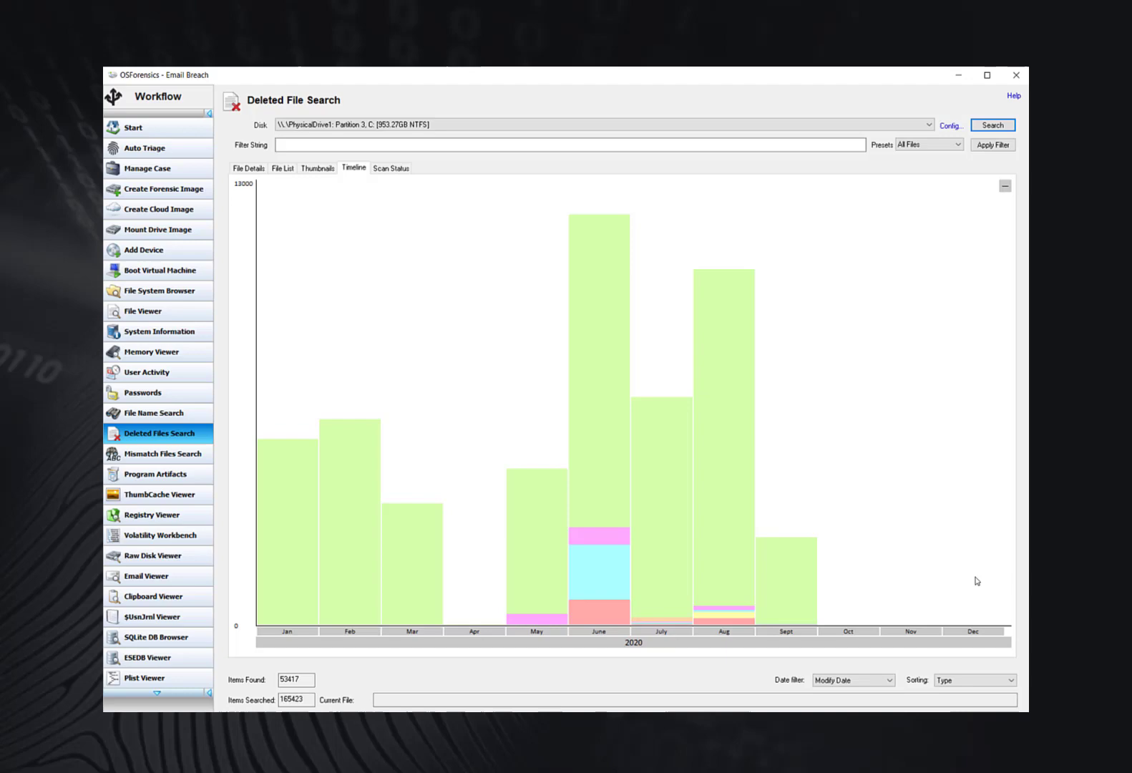
mouse_move(650, 606)
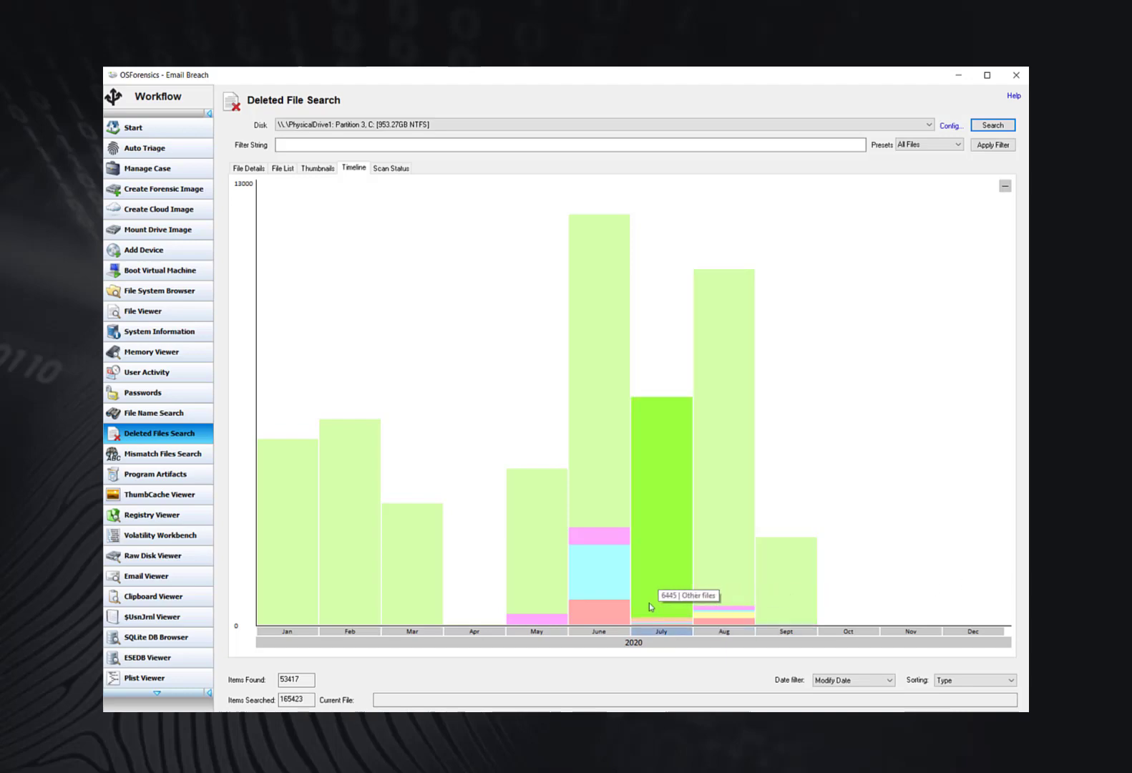
click(605, 616)
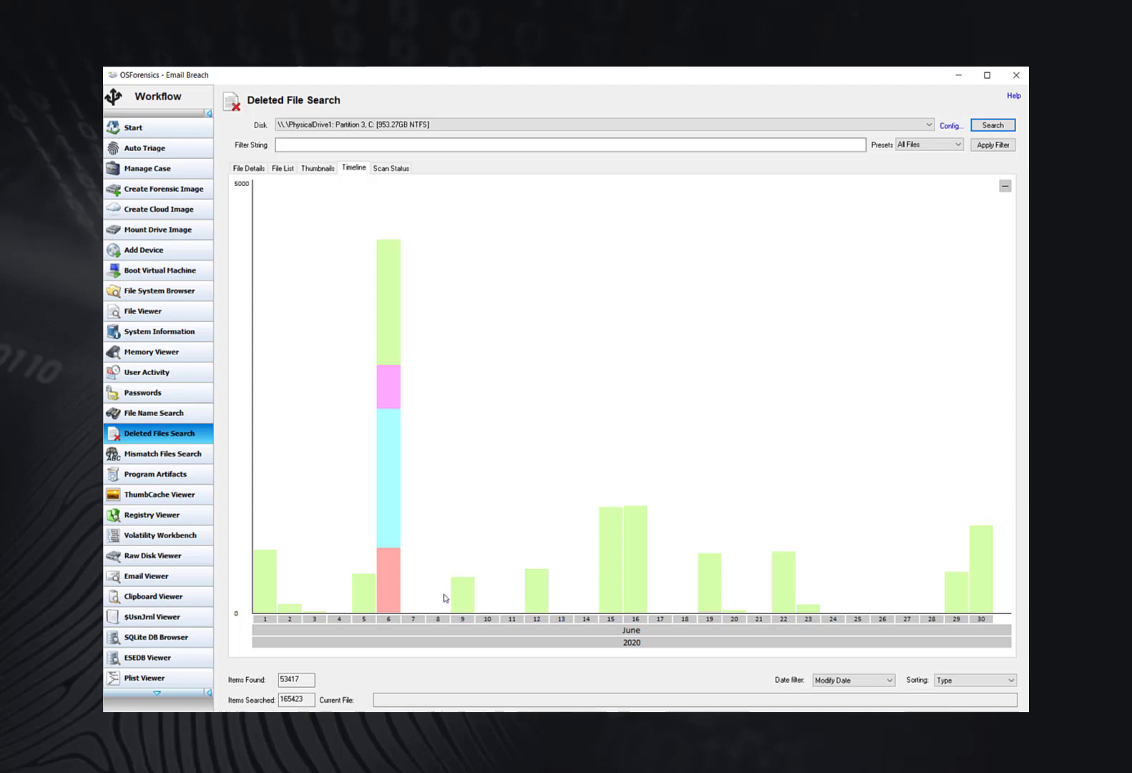
mouse_move(361, 586)
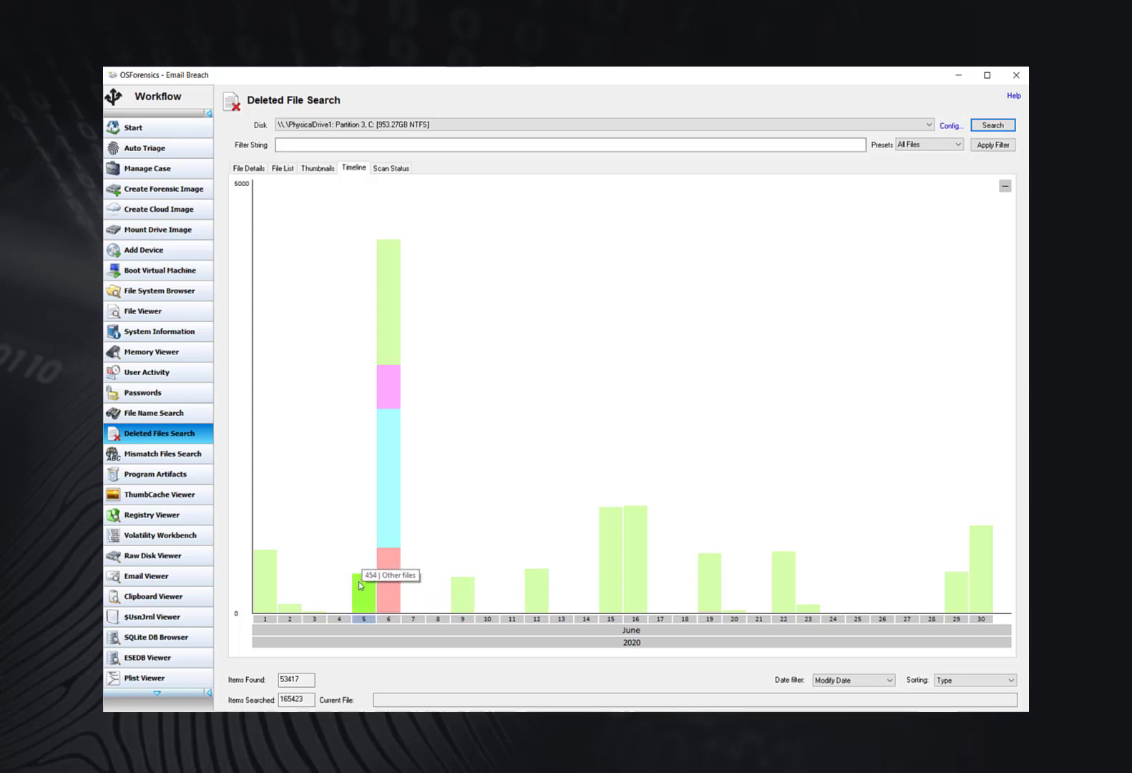
mouse_move(273, 594)
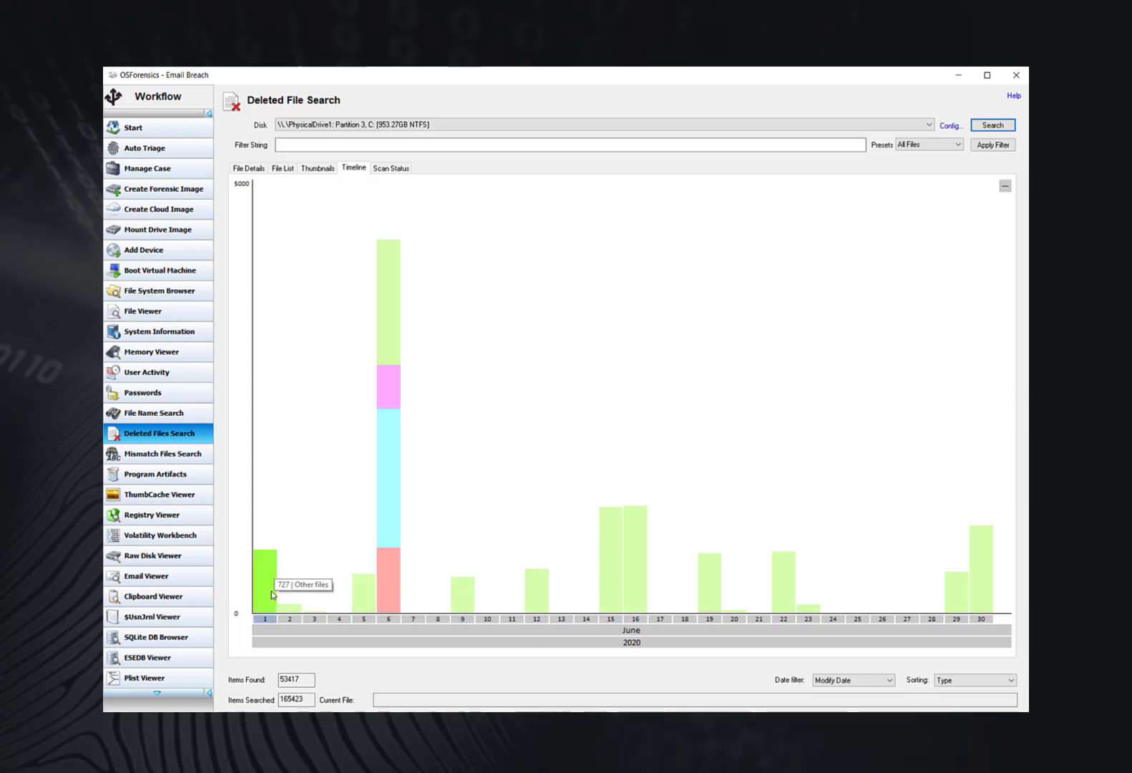
click(945, 685)
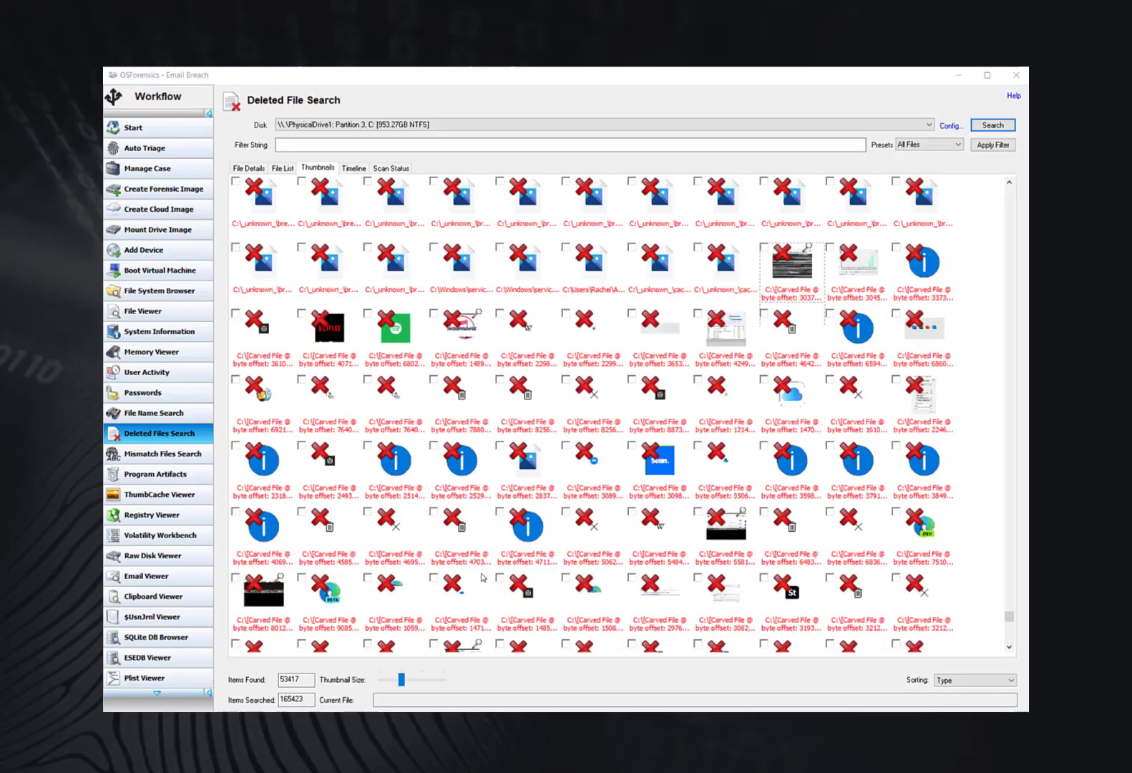
double_click(333, 329)
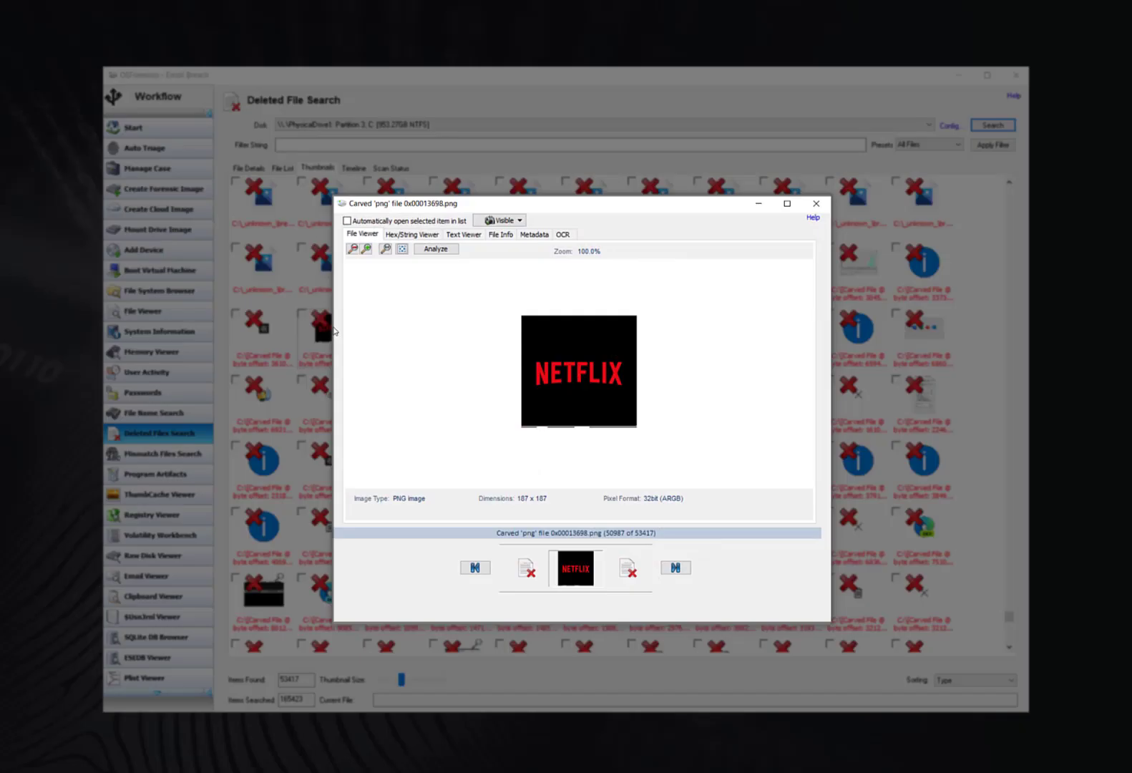
click(431, 241)
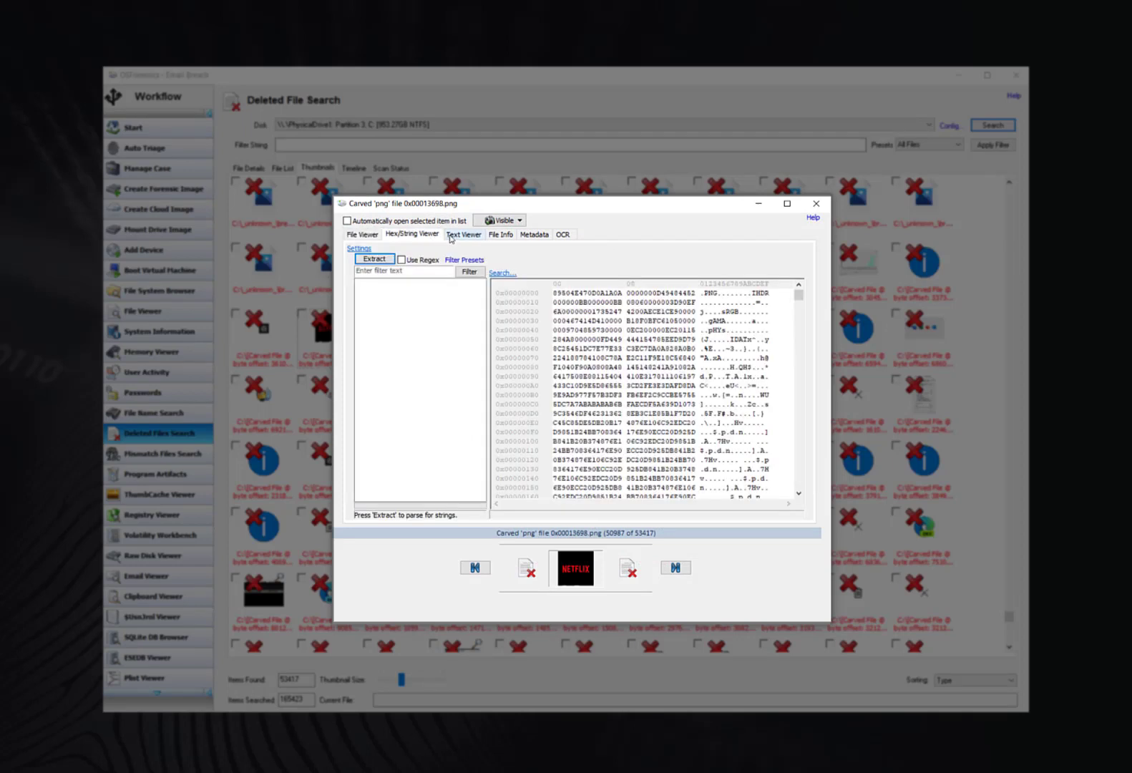
click(452, 236)
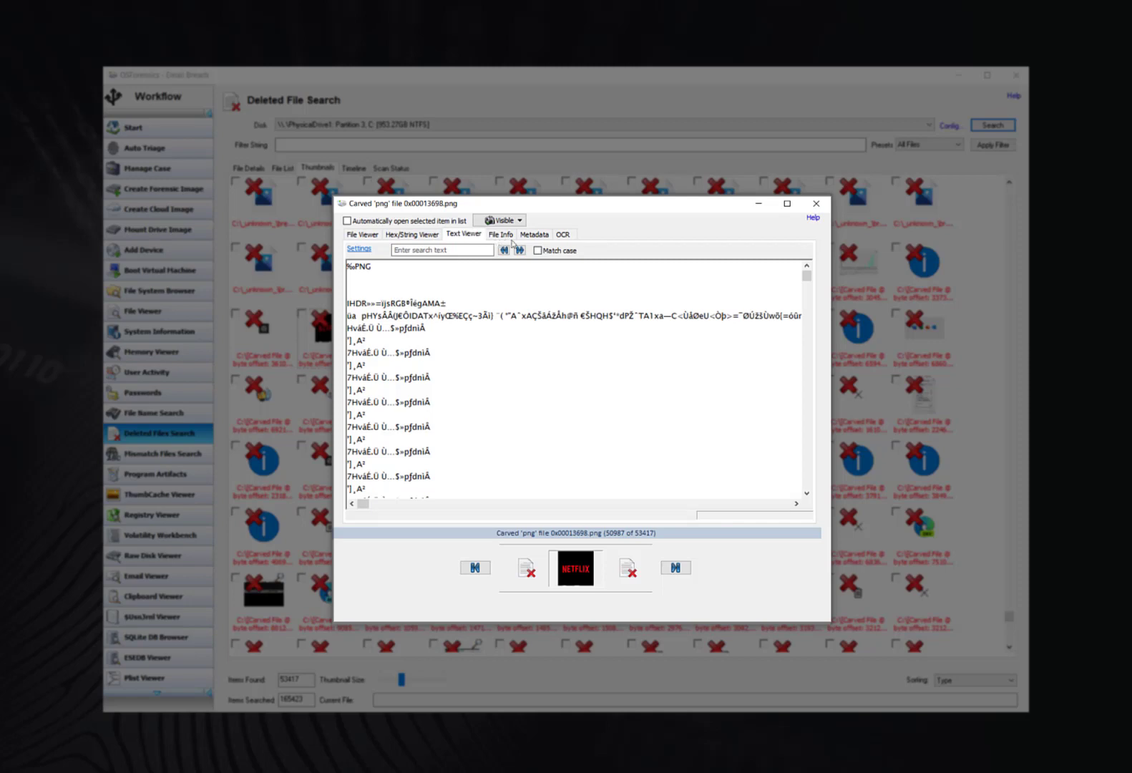
click(511, 239)
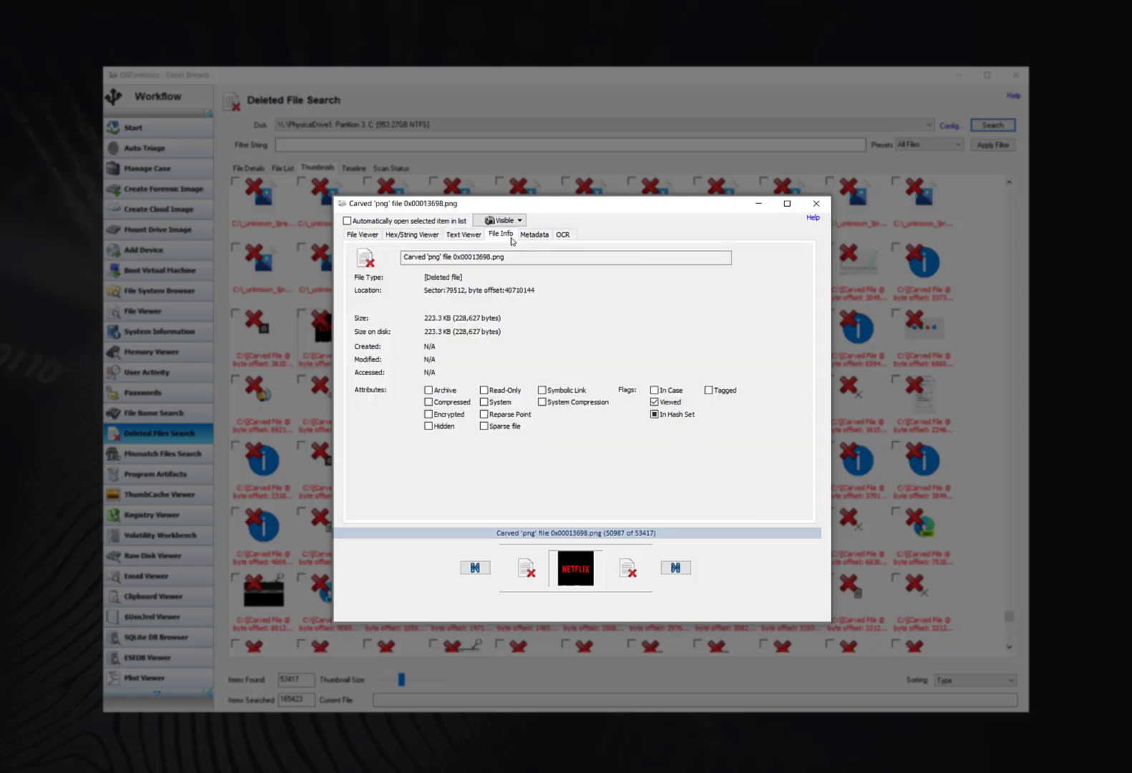
click(535, 239)
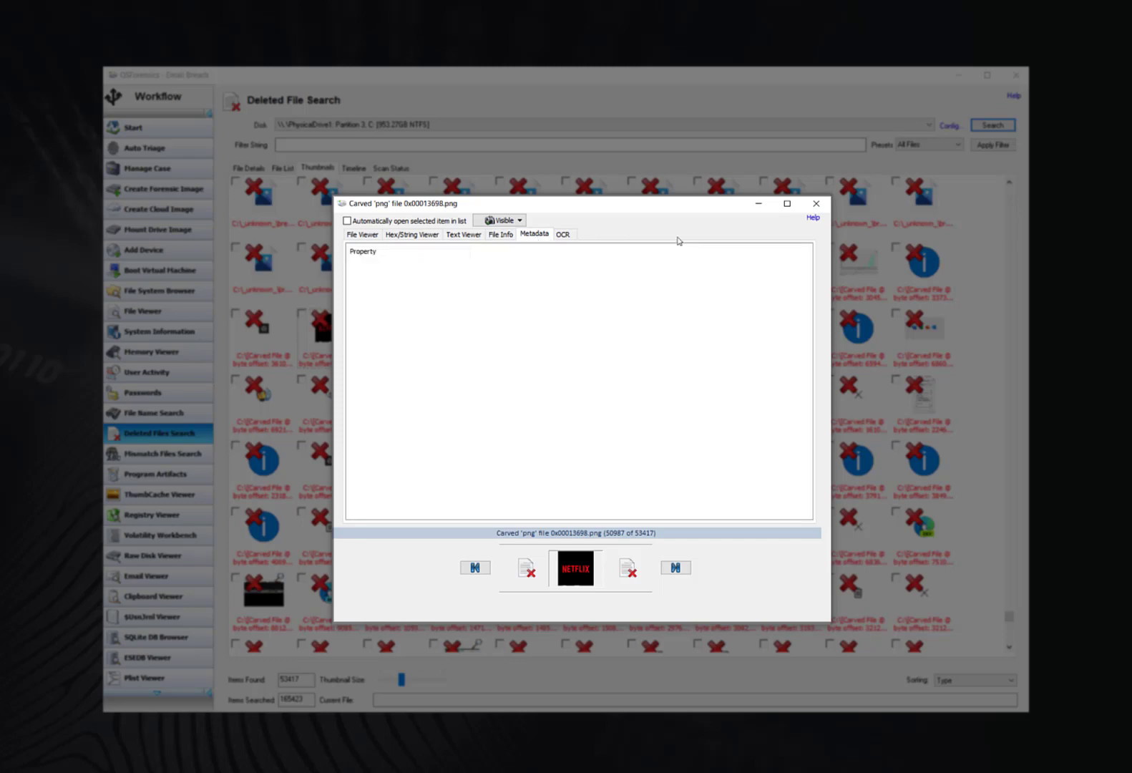
click(816, 204)
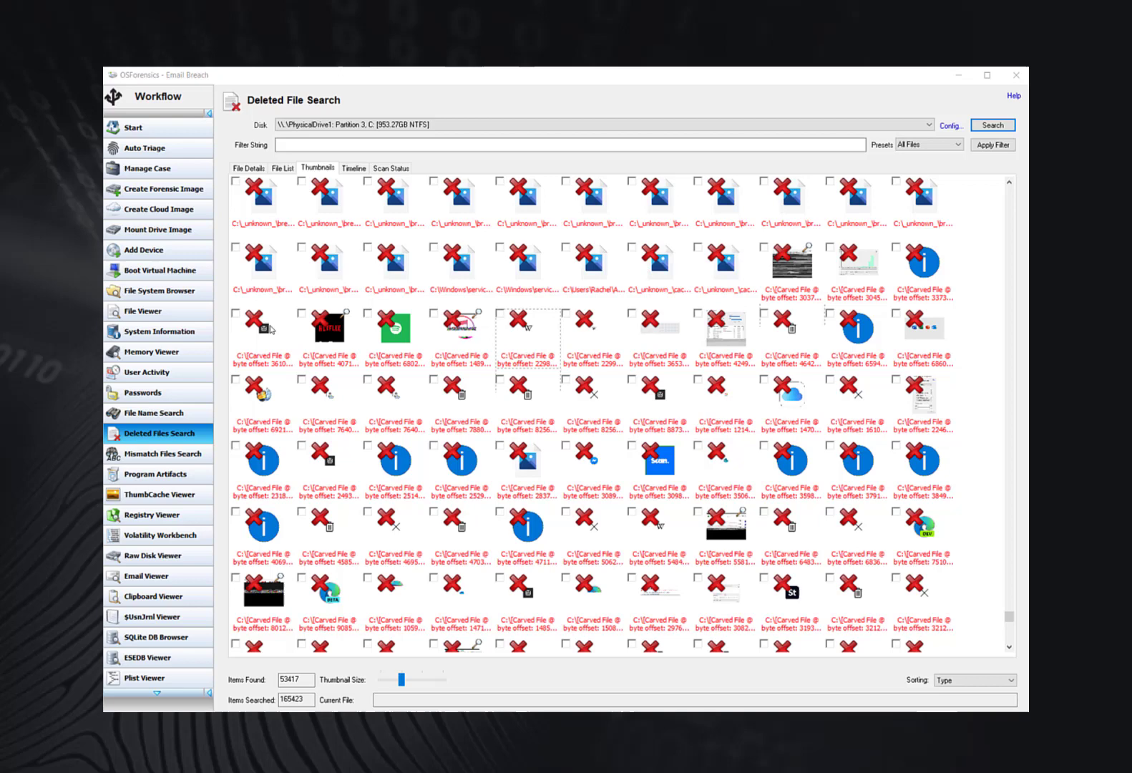
Check six carved images, including the Netflix, Spotify and byte-offset 2298 files.
click(301, 312)
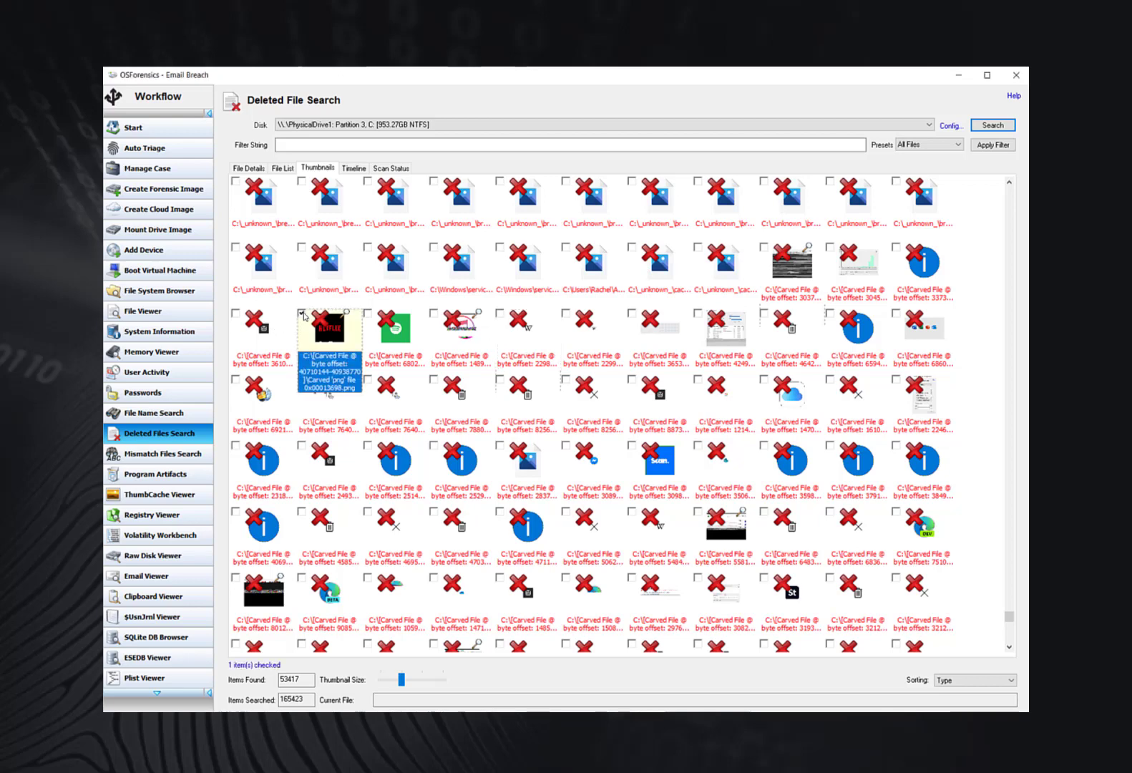
click(367, 313)
click(433, 313)
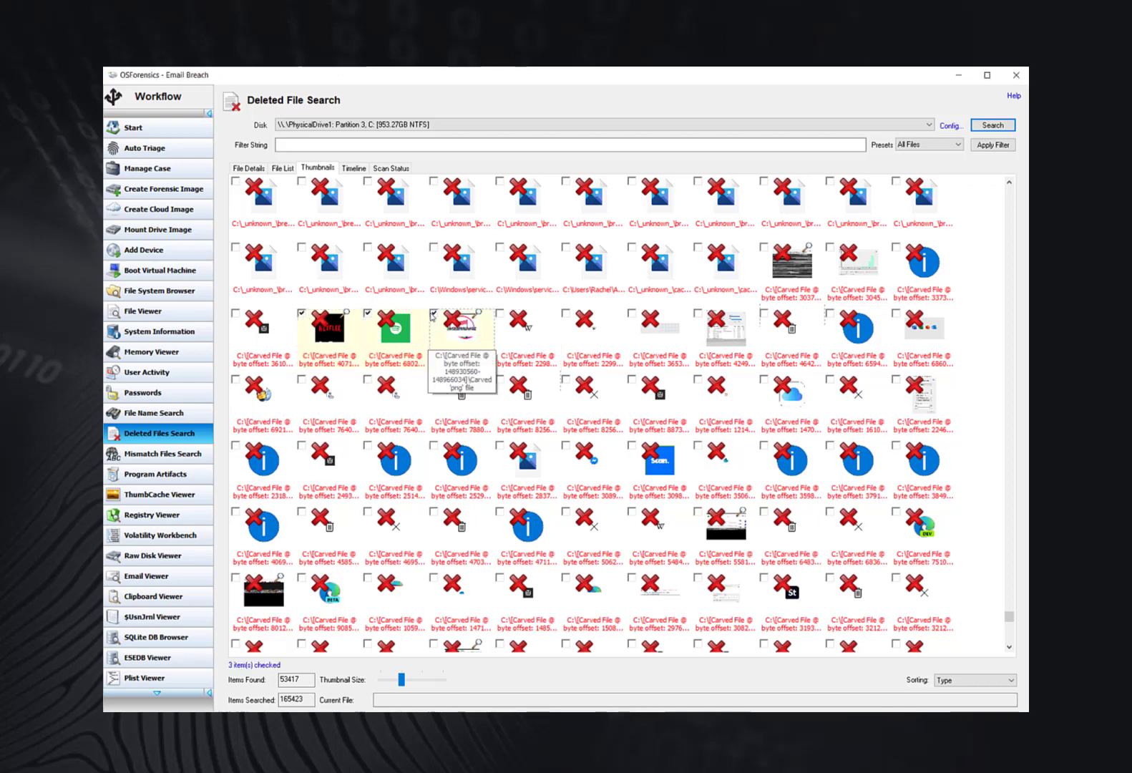
click(499, 312)
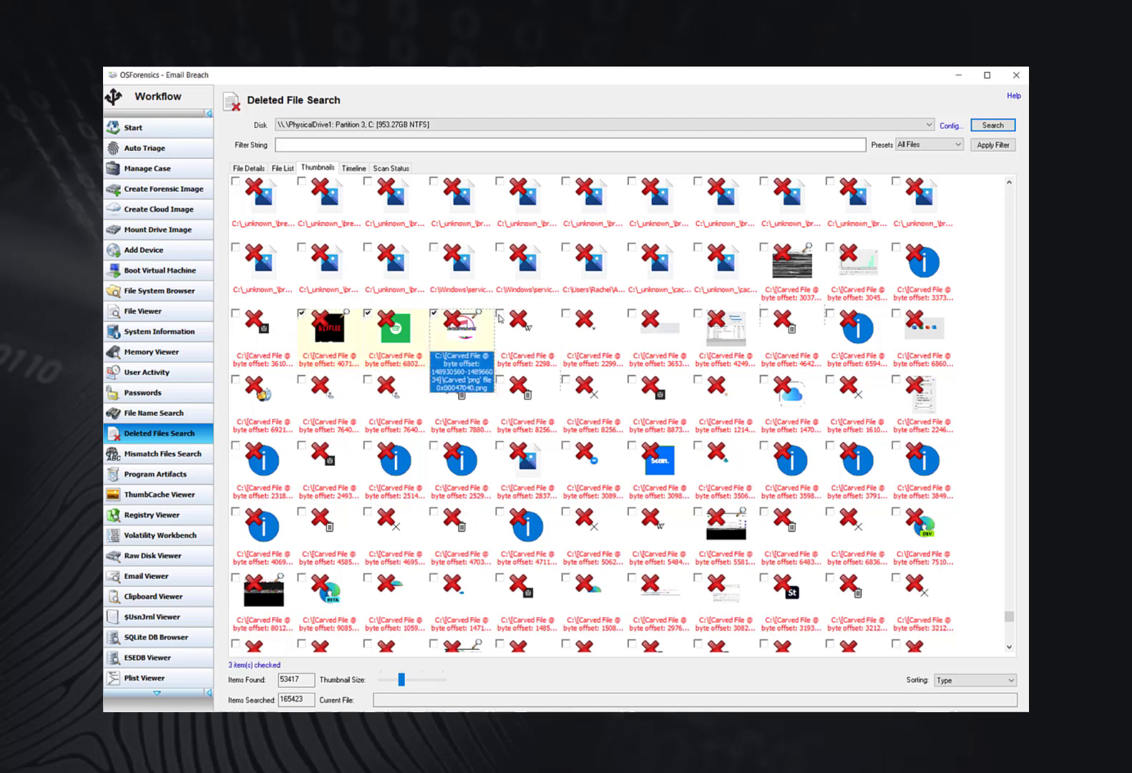
click(367, 378)
click(301, 379)
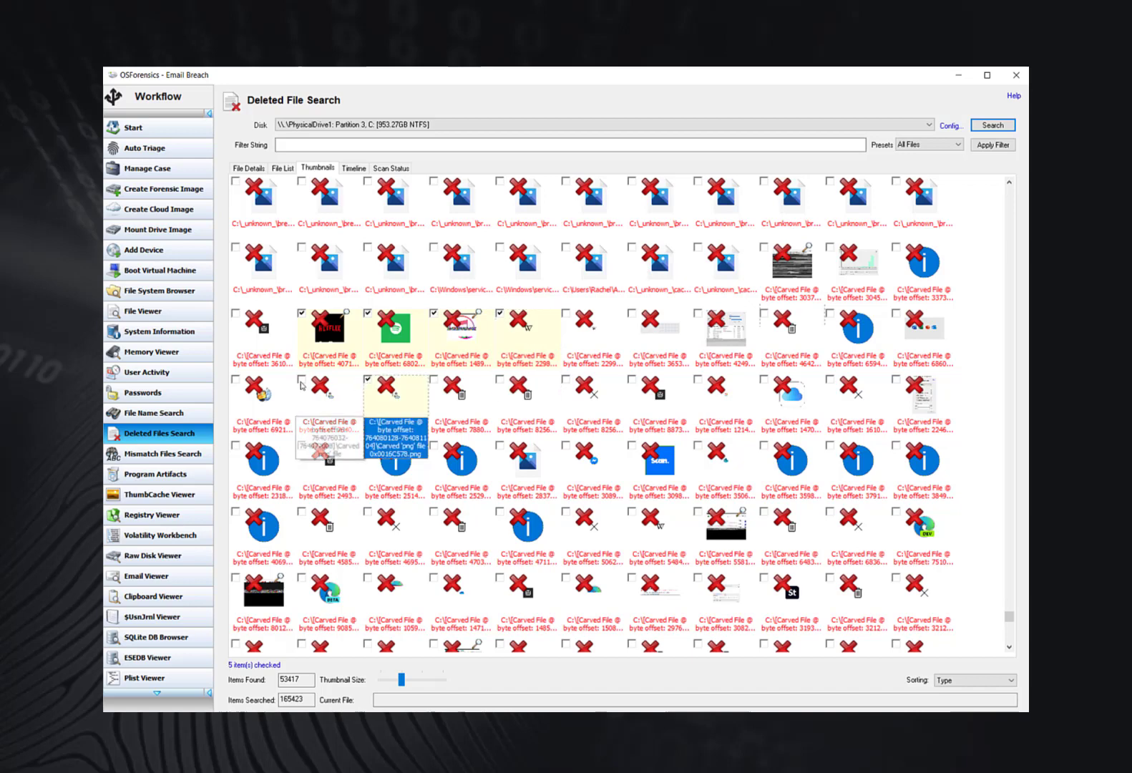
Bring up the Add to Case option for the 6 checked items from the Netflix thumbnail's context menu.
right_click(323, 341)
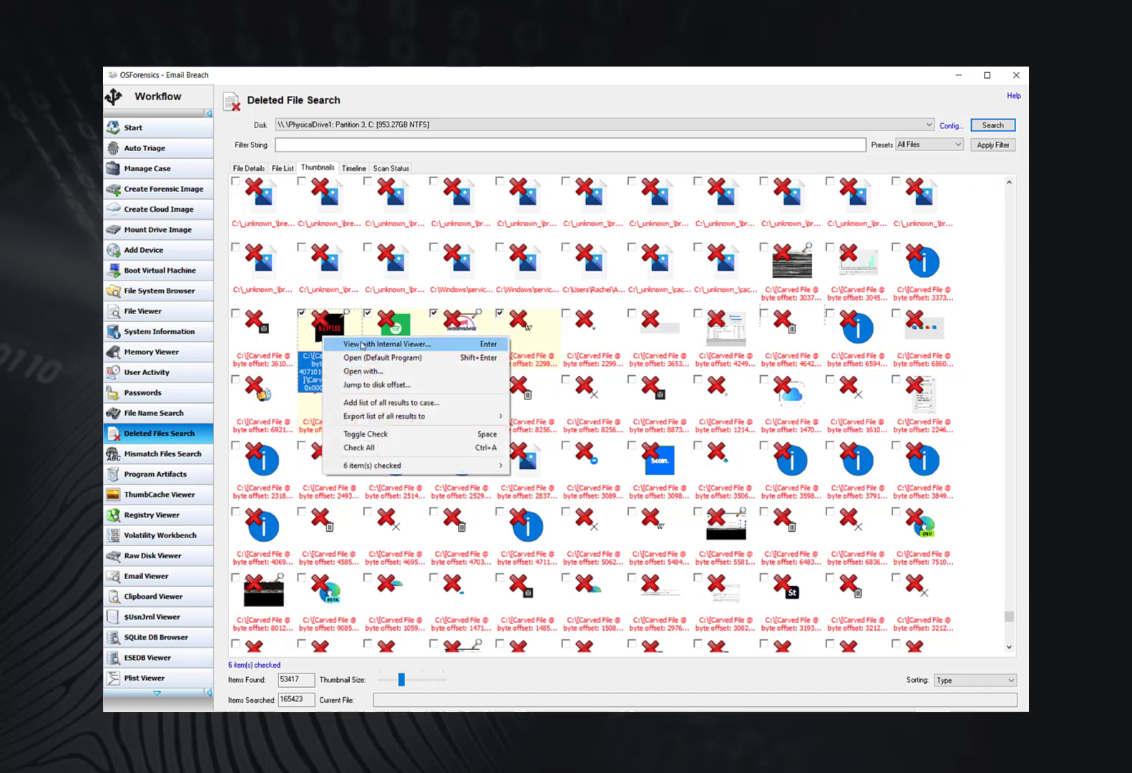
mouse_move(404, 470)
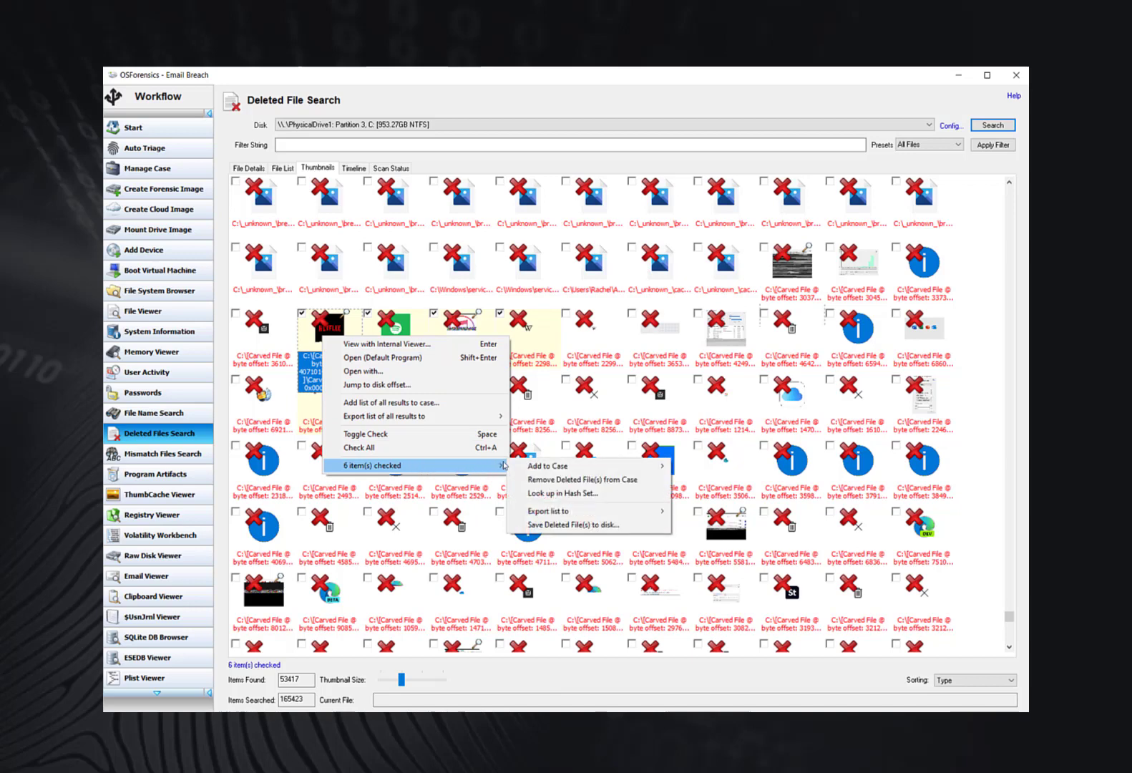
mouse_move(530, 467)
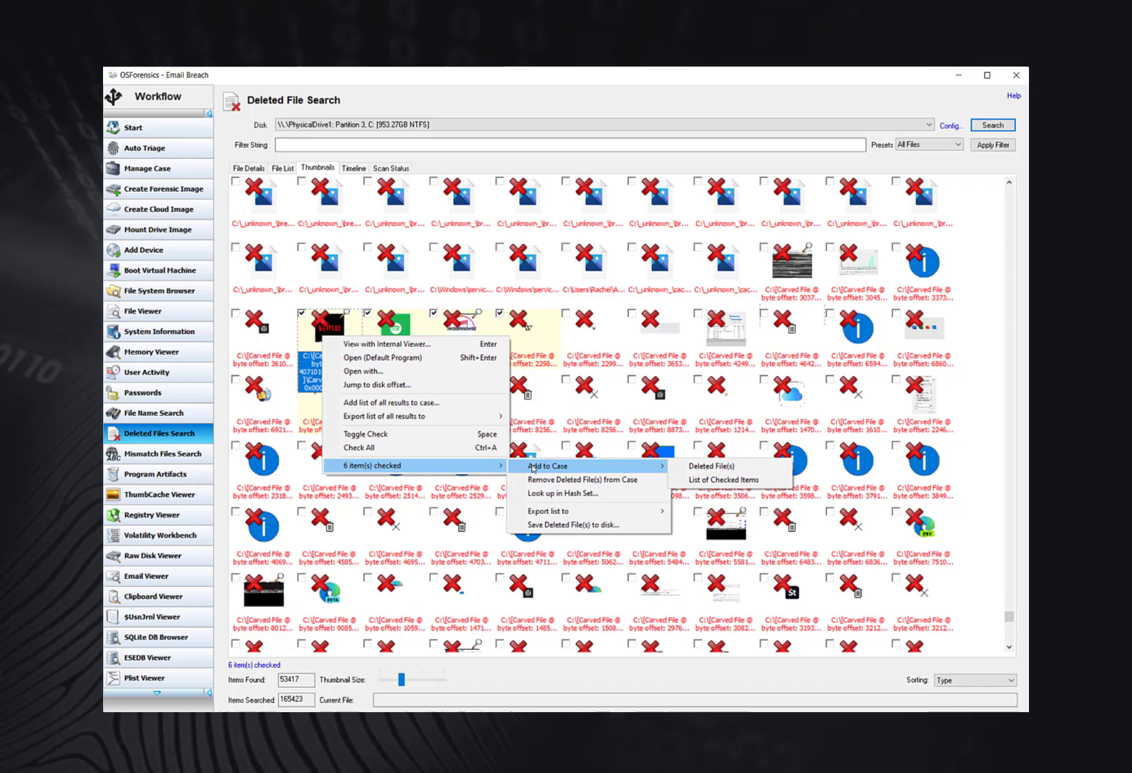